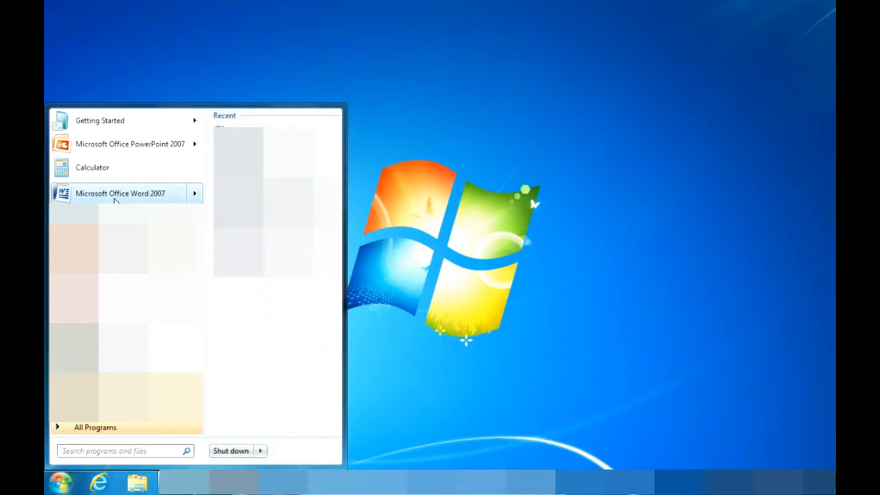
- Launch Word 2007 and type 'This is a test document to demonstrate digital signing in Microsoft Word 2007 edition'
{"action": "left_click", "coordinate": [119, 196]}
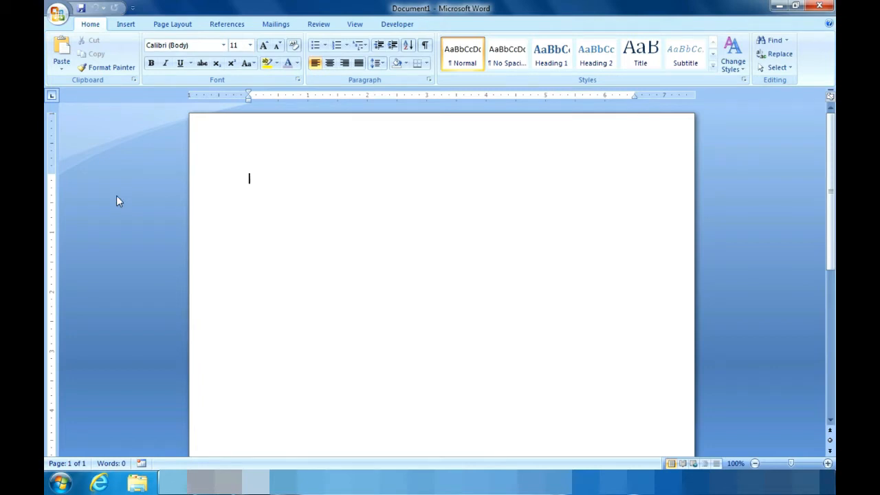
{"action": "type", "text": "This i"}
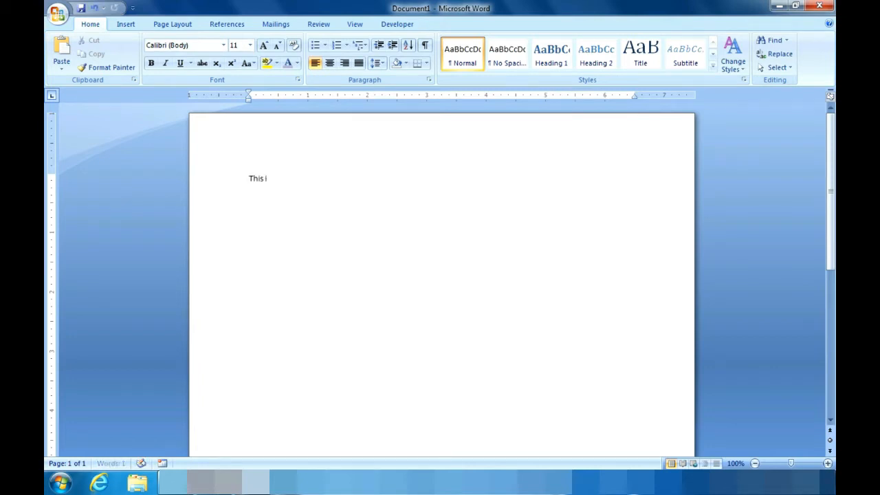
{"action": "type", "text": "s a test document to d"}
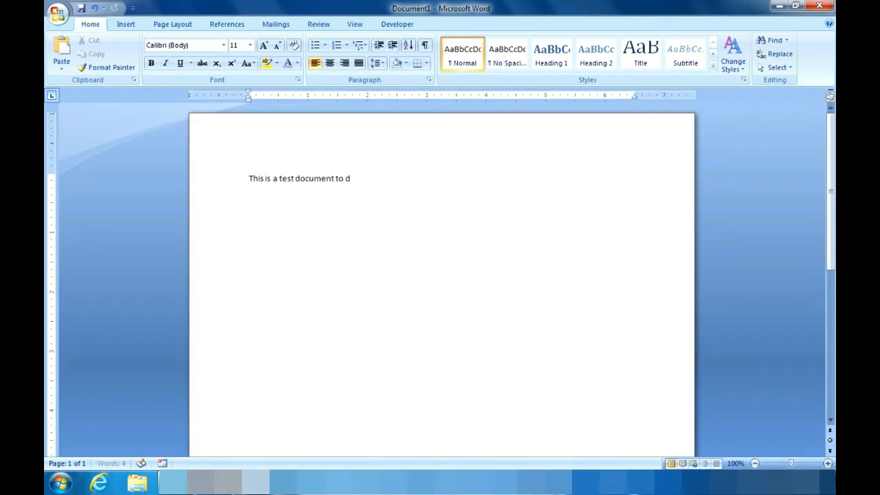
{"action": "type", "text": "emonstrate digital signing in M"}
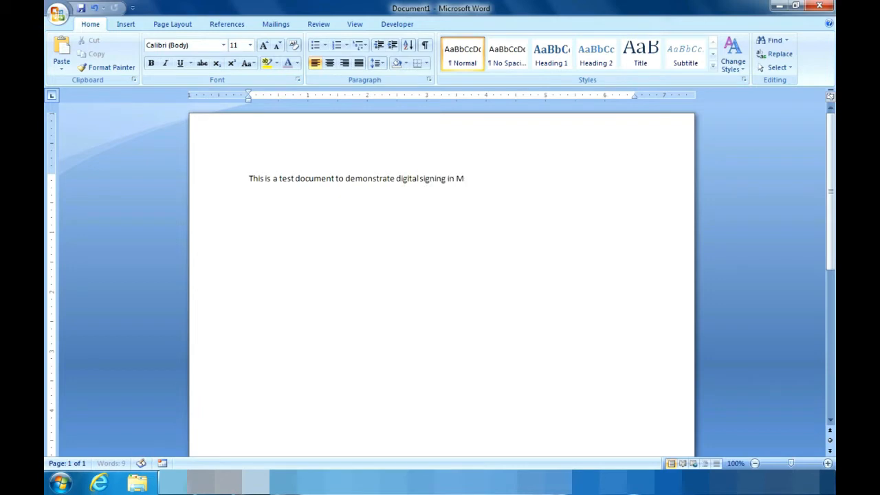
{"action": "type", "text": "icrosoft W"}
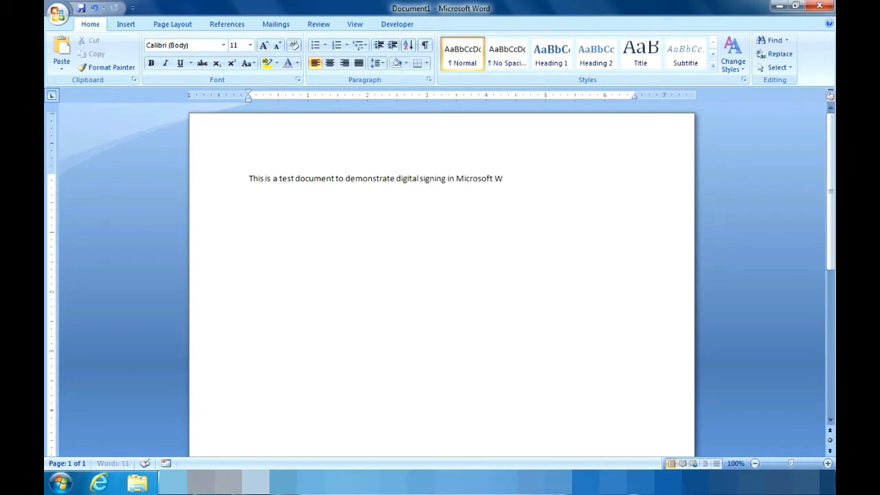
{"action": "type", "text": "ord 2007 edition."}
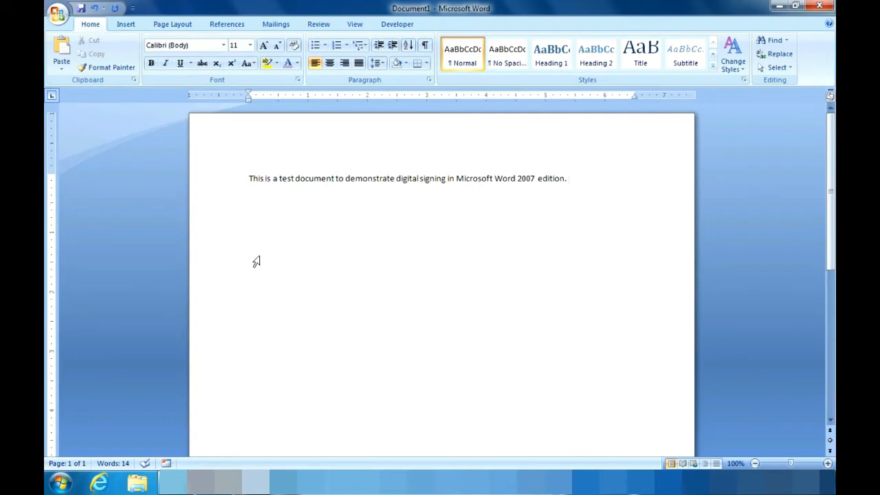
- Save the document to the Desktop under the file name 'Test'
{"action": "left_click", "coordinate": [58, 11]}
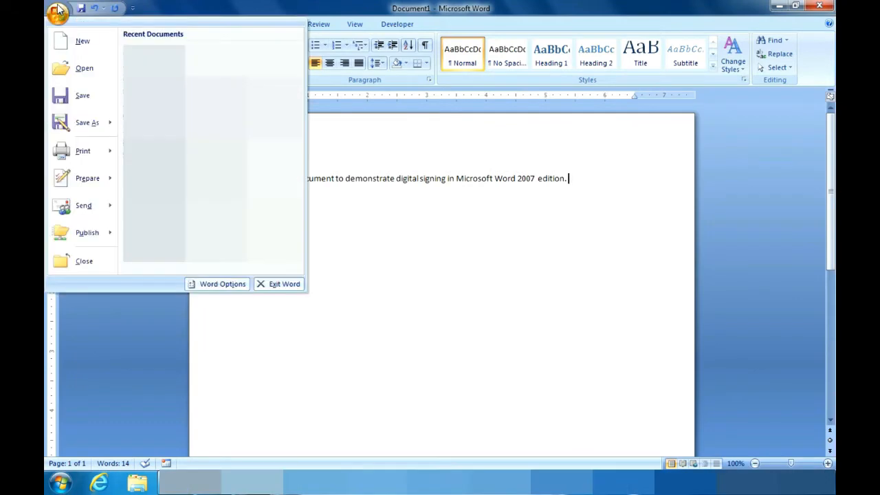
{"action": "left_click", "coordinate": [79, 96]}
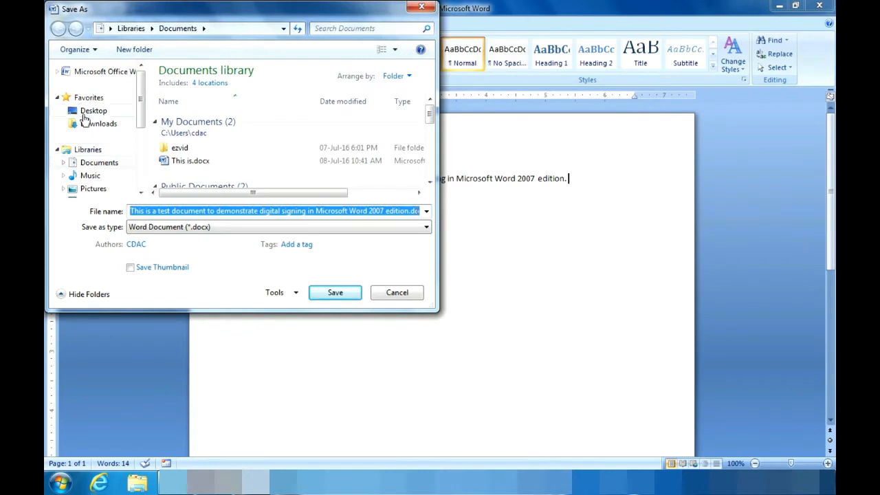
{"action": "left_click", "coordinate": [82, 110]}
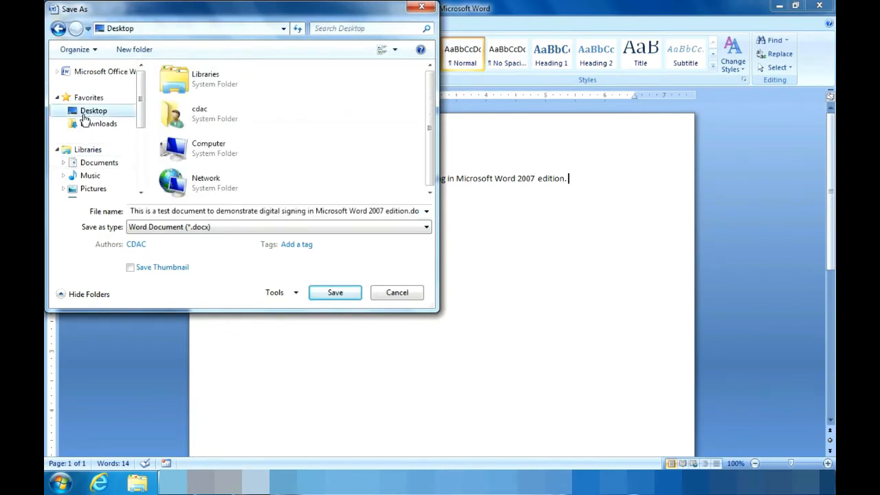
{"action": "left_click", "coordinate": [134, 211]}
{"action": "type", "text": "Test"}
{"action": "key", "text": "Return"}
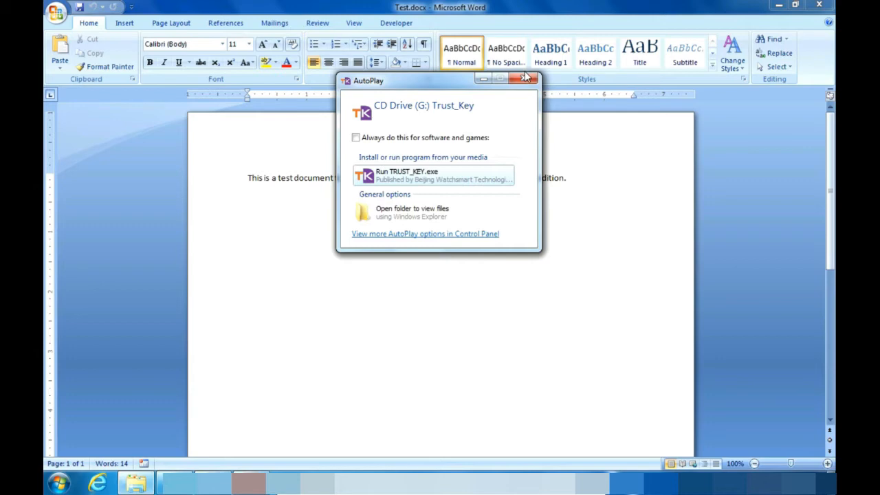
- Close the Trust_Key AutoPlay prompt and bring up the Office menu's Prepare submenu
{"action": "left_click", "coordinate": [526, 77]}
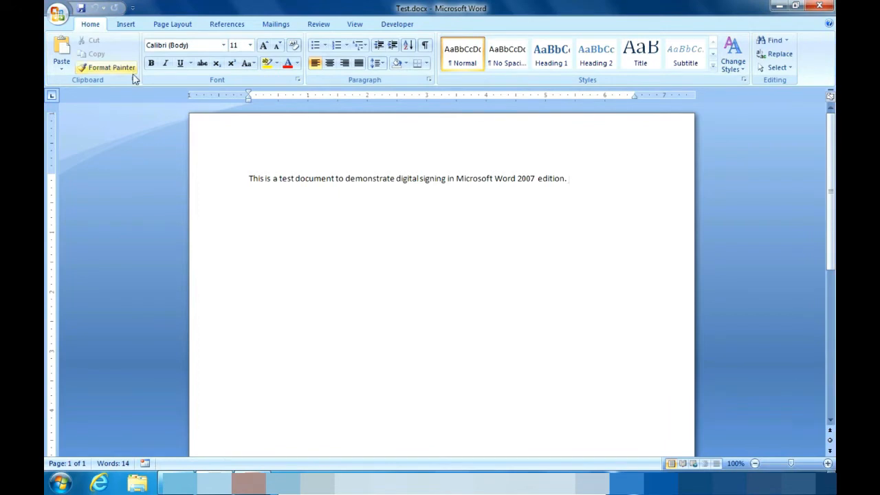
{"action": "left_click", "coordinate": [57, 14]}
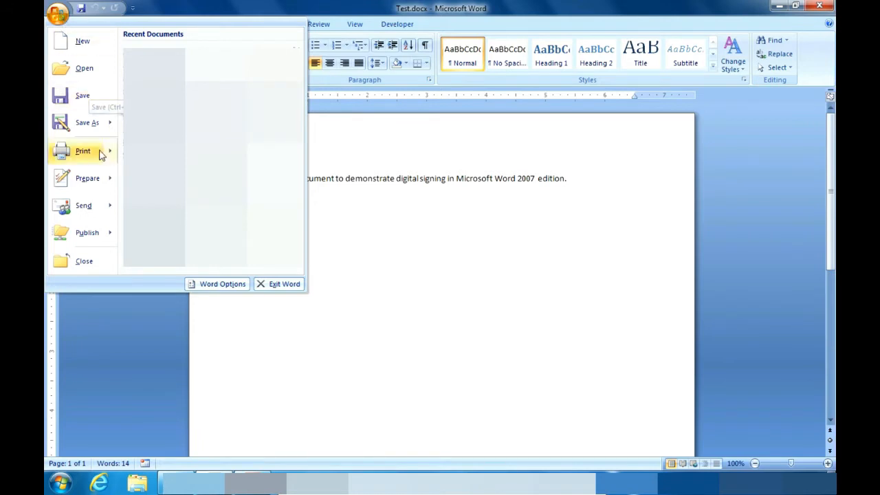
{"action": "mouse_move", "coordinate": [100, 179]}
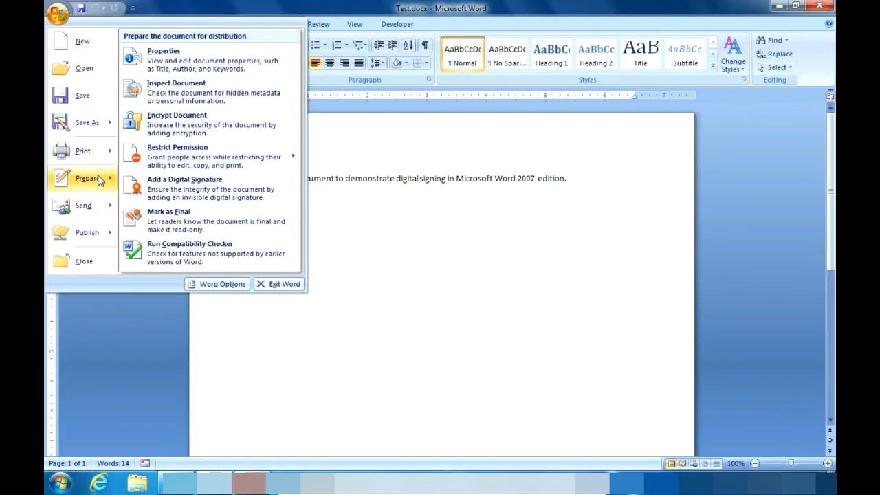
- Choose Add a Digital Signature from Prepare and accept Word's signature notice
{"action": "left_click", "coordinate": [158, 185]}
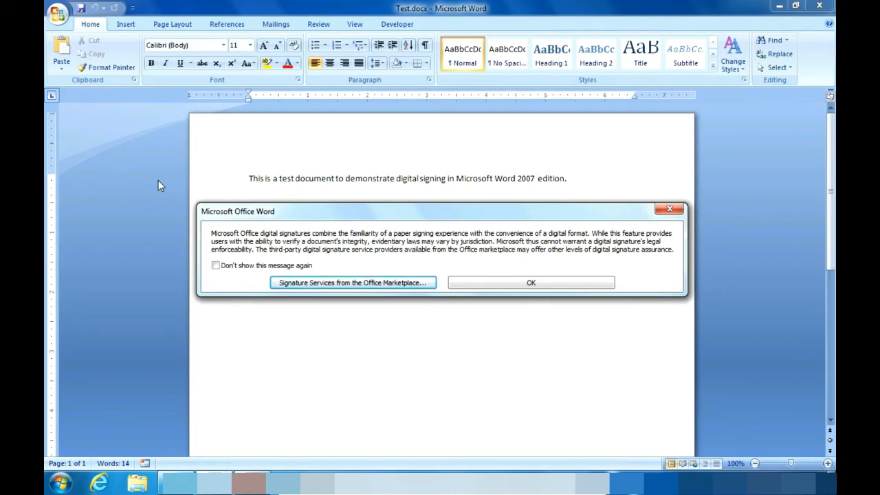
{"action": "left_click", "coordinate": [501, 284]}
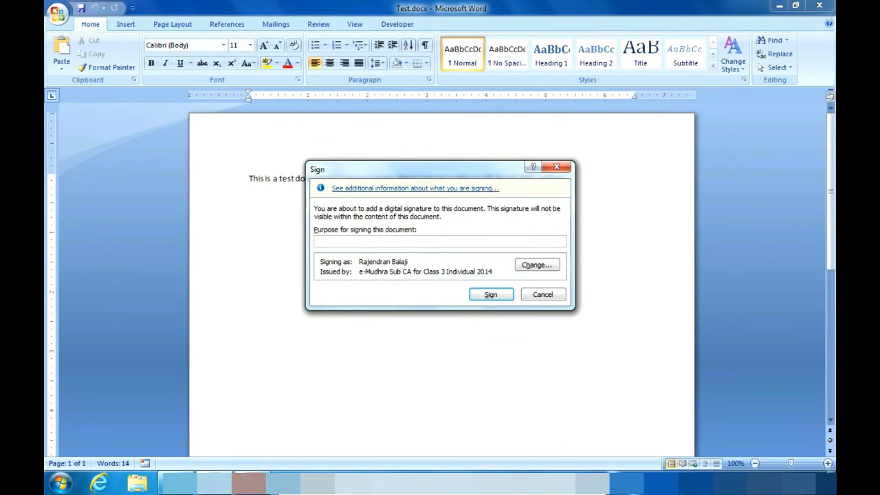
- Enter 'Demo' as the signing purpose and sign with the e-Mudhra Class 3 certificate
{"action": "type", "text": "Demo"}
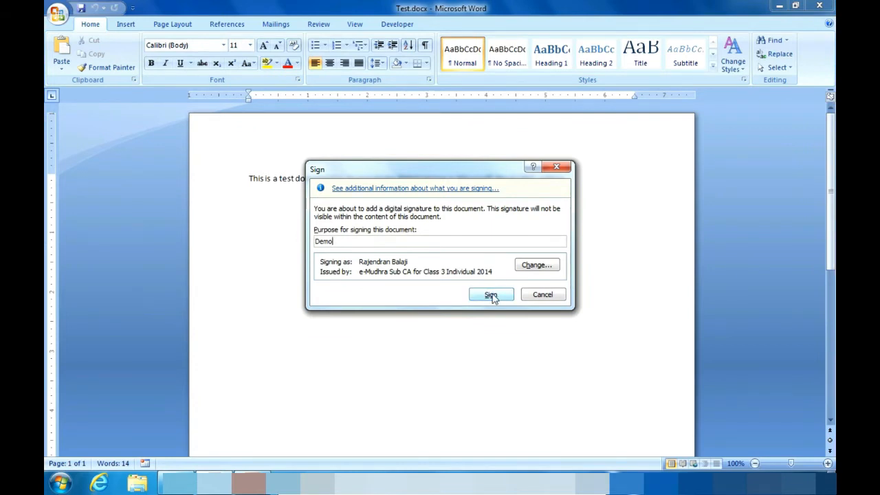
{"action": "left_click", "coordinate": [492, 297]}
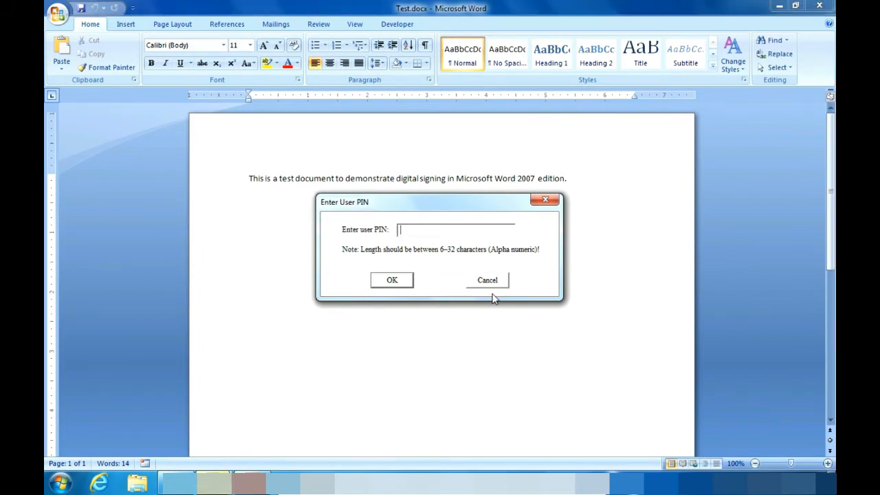
- Enter the token's user PIN and accept the signature confirmation message
{"action": "type", "text": "*********"}
{"action": "left_click", "coordinate": [407, 284]}
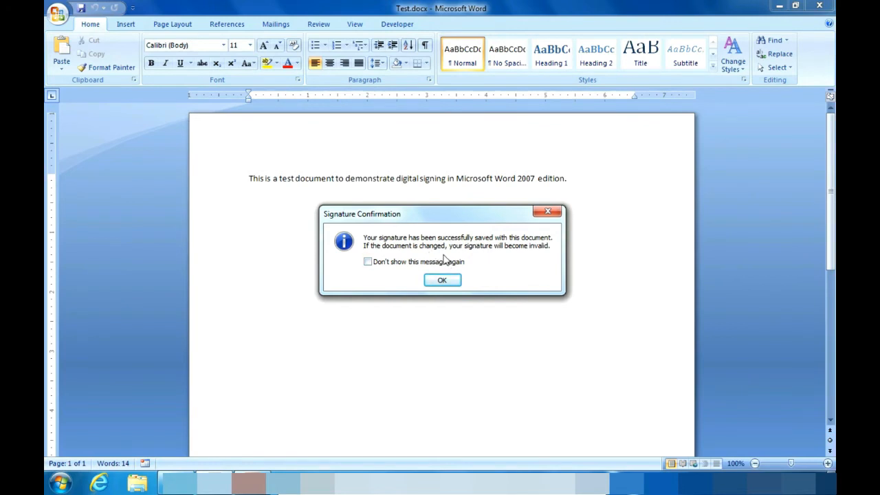
{"action": "left_click", "coordinate": [443, 281]}
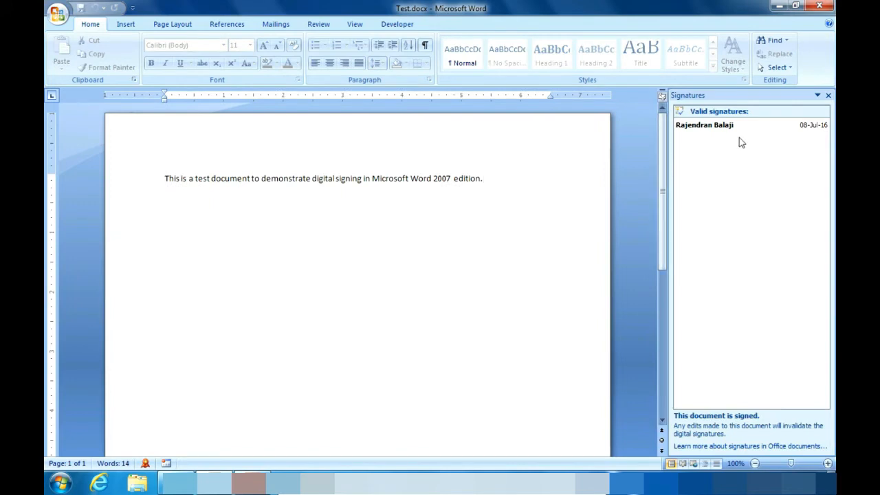
- Review the single valid signature dated 08-Jul-16 in the Signatures pane
{"action": "mouse_move", "coordinate": [735, 130]}
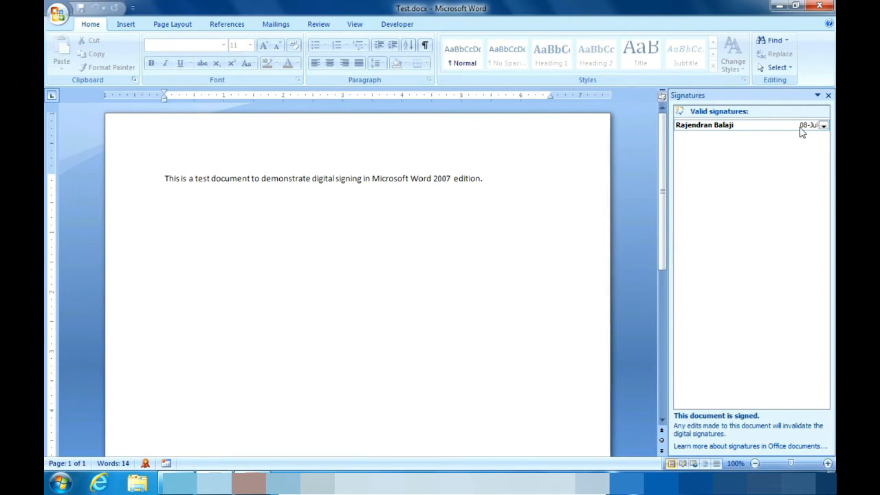
- Open the valid signature's Signature Details, then view the certificate that signed it
{"action": "left_click", "coordinate": [824, 126]}
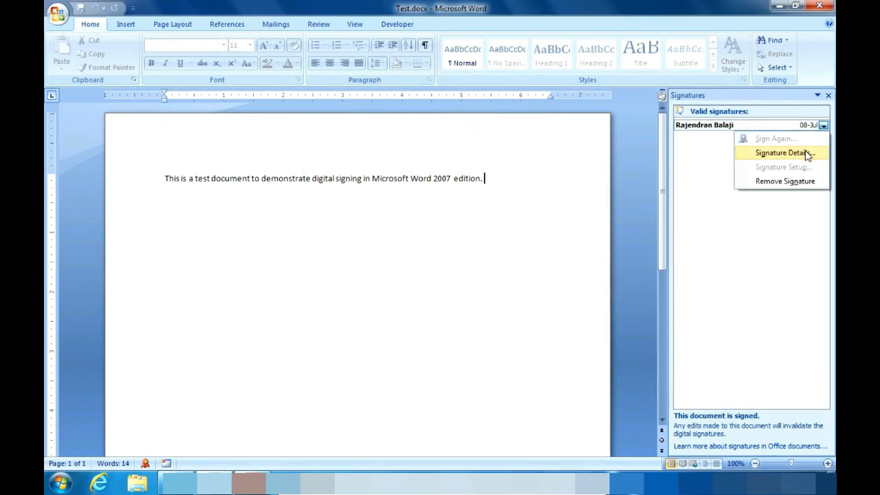
{"action": "left_click", "coordinate": [808, 154]}
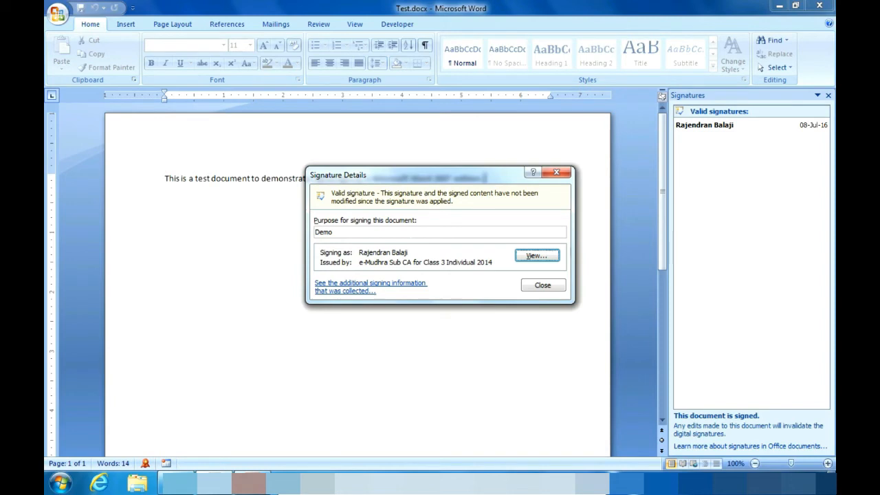
{"action": "key", "text": "Tab"}
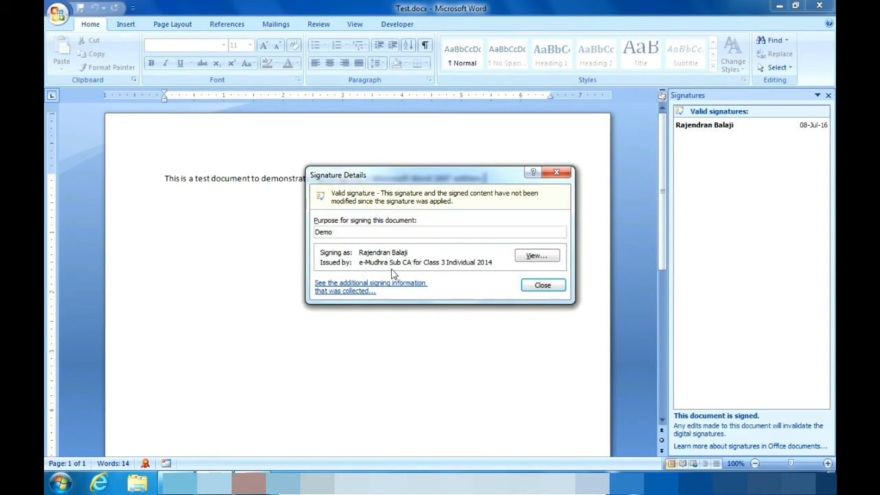
{"action": "left_click", "coordinate": [540, 257]}
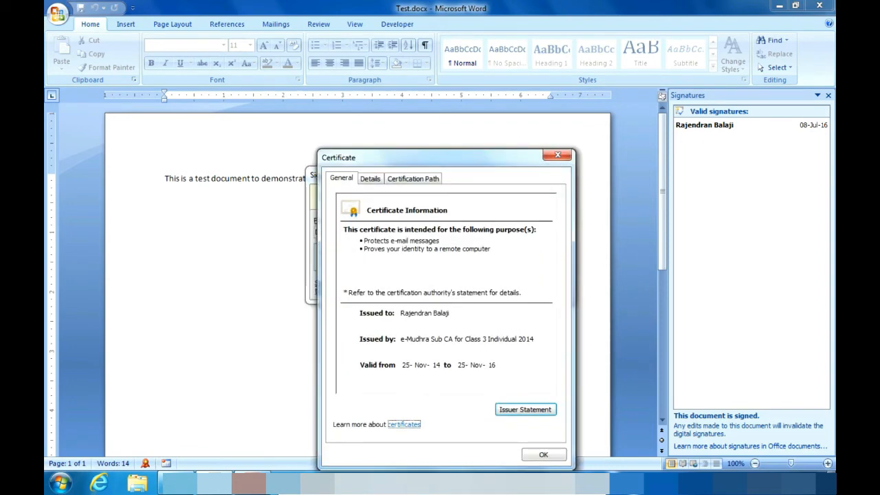
- Show the signer certificate's public key, then its certification path with e-Mudhra Sub CA selected
{"action": "left_click_drag", "start_coordinate": [443, 160], "coordinate": [440, 131]}
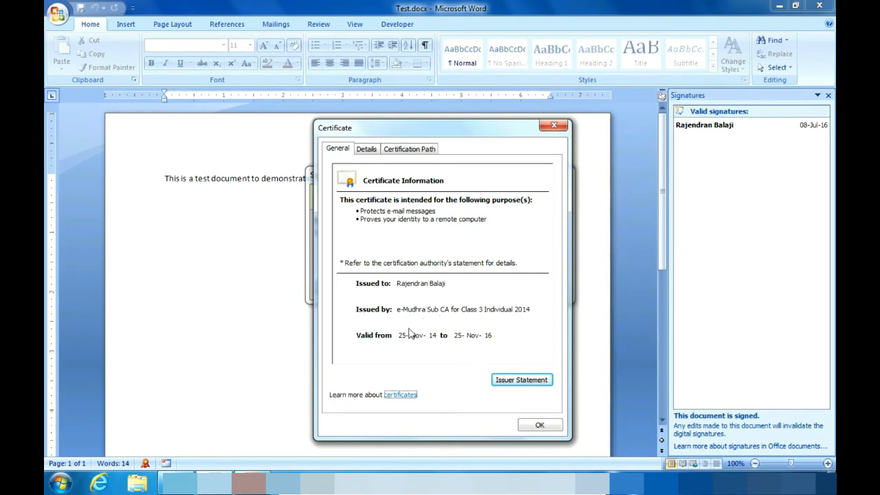
{"action": "left_click", "coordinate": [365, 149]}
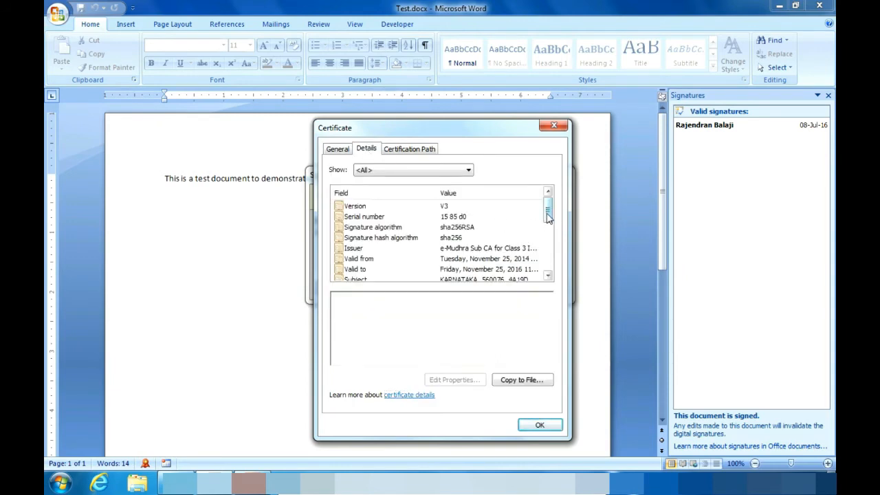
{"action": "scroll", "coordinate": [548, 217], "scroll_direction": "down", "scroll_amount": 1}
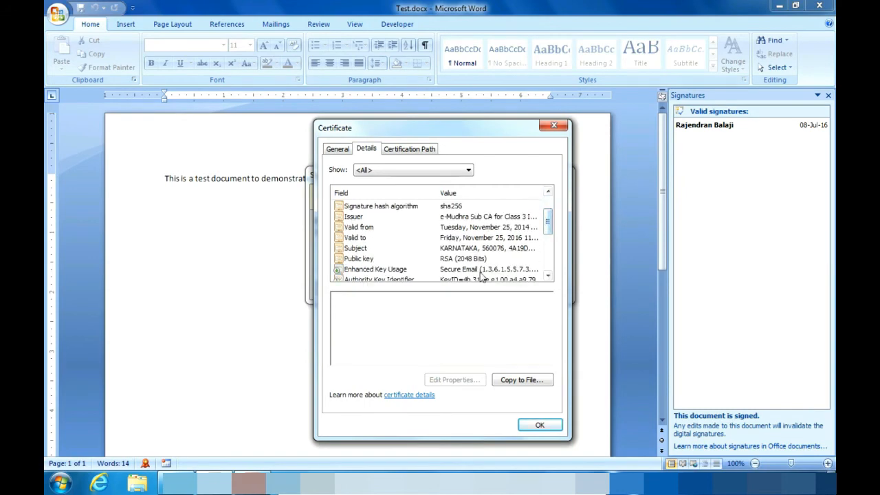
{"action": "left_click", "coordinate": [481, 260]}
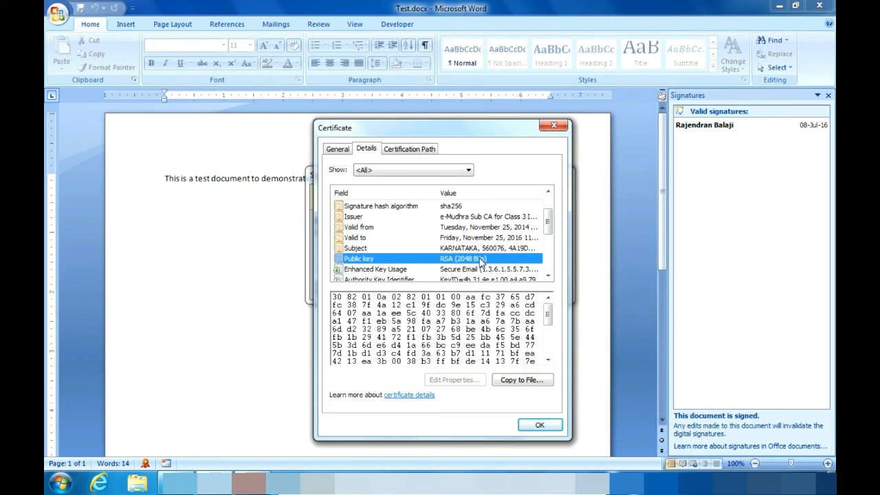
{"action": "left_click", "coordinate": [404, 150]}
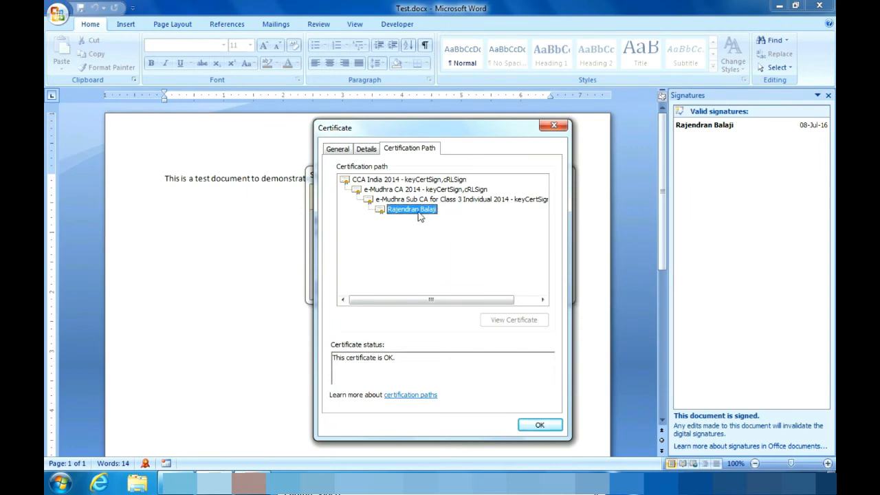
{"action": "left_click", "coordinate": [421, 200]}
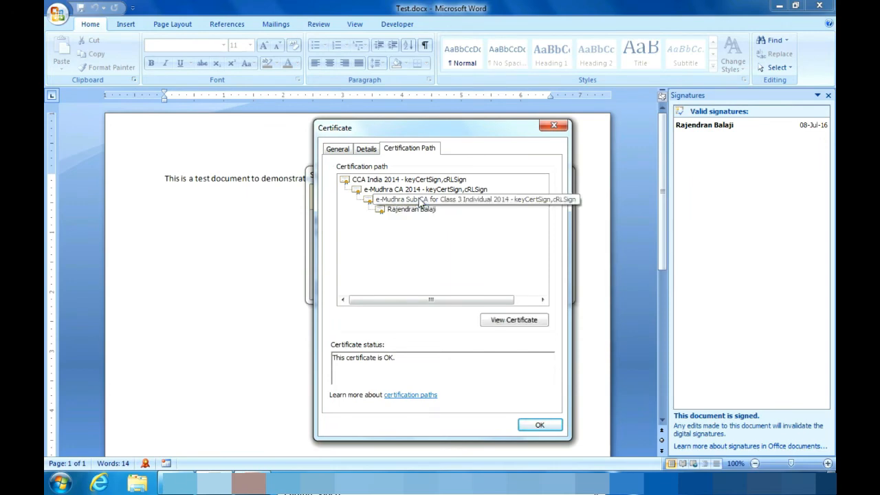
- Inspect the e-Mudhra Sub CA certificate's public key and path, then open e-Mudhra CA 2014
{"action": "left_click", "coordinate": [501, 327]}
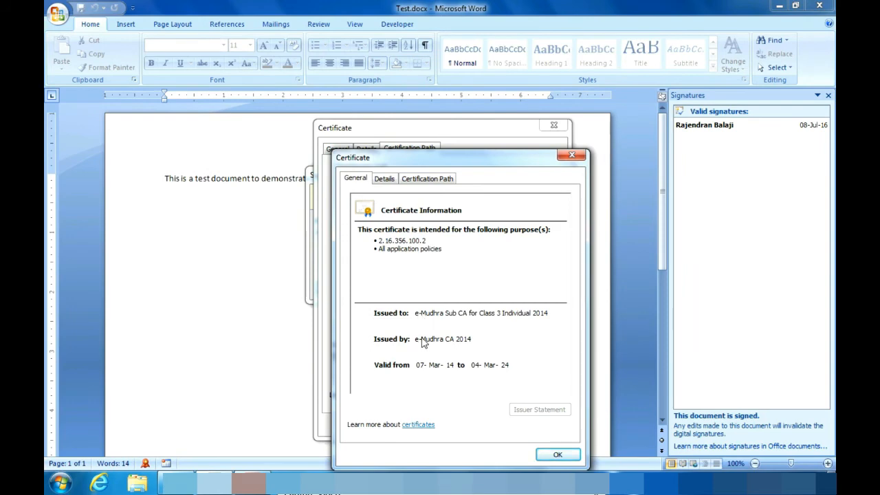
{"action": "left_click", "coordinate": [385, 178]}
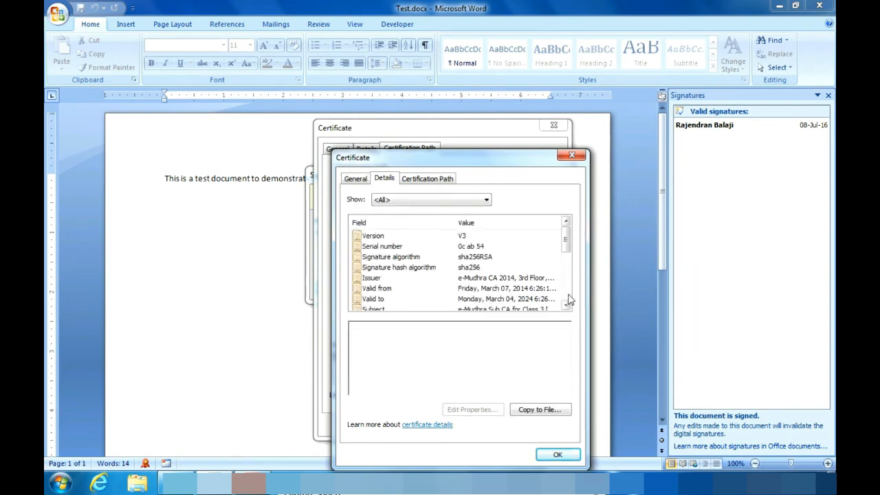
{"action": "scroll", "coordinate": [568, 300], "scroll_direction": "down", "scroll_amount": 2}
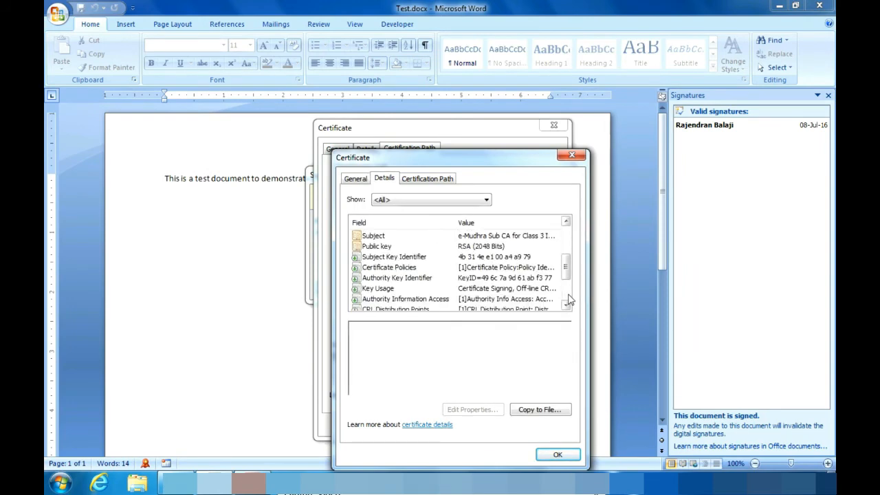
{"action": "left_click", "coordinate": [503, 246]}
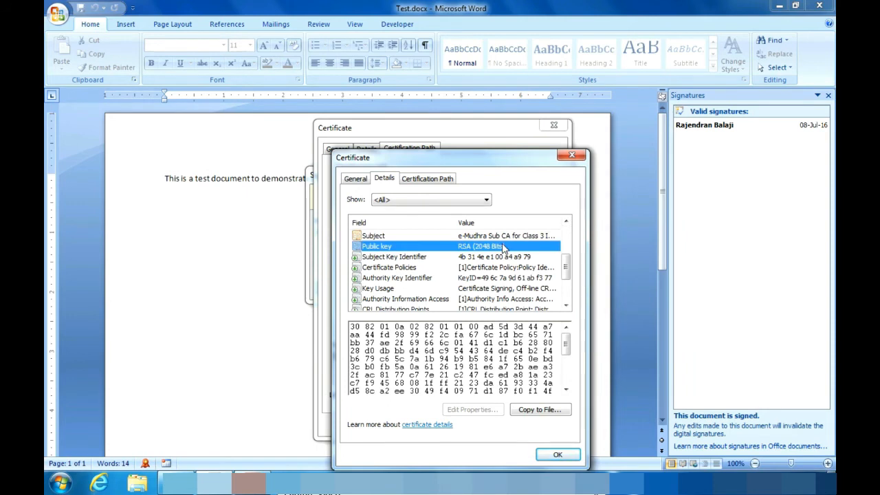
{"action": "left_click", "coordinate": [420, 180]}
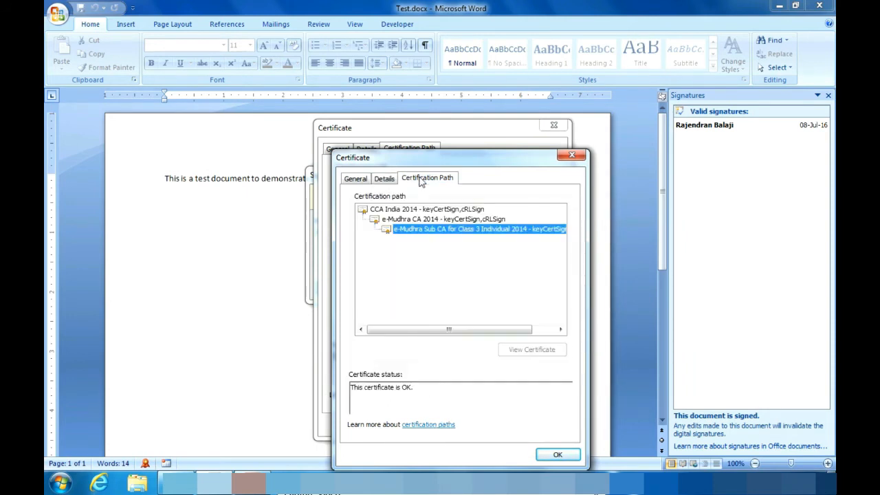
{"action": "left_click", "coordinate": [433, 220]}
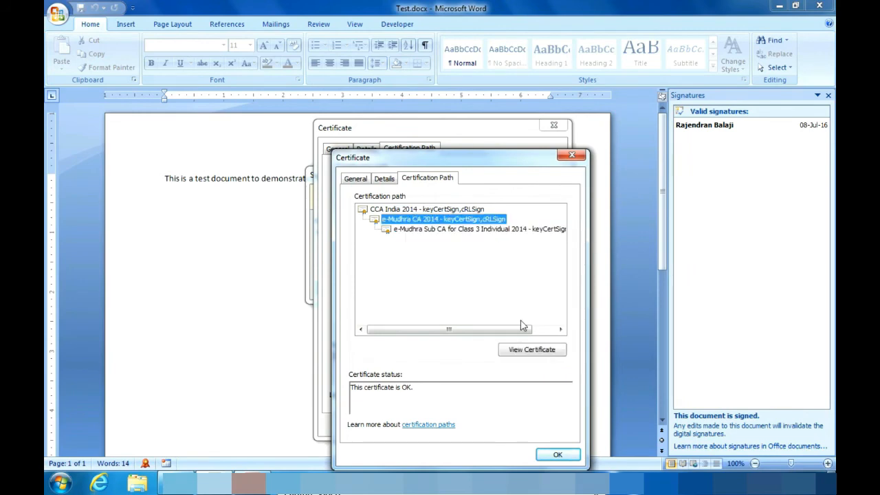
{"action": "left_click", "coordinate": [527, 351]}
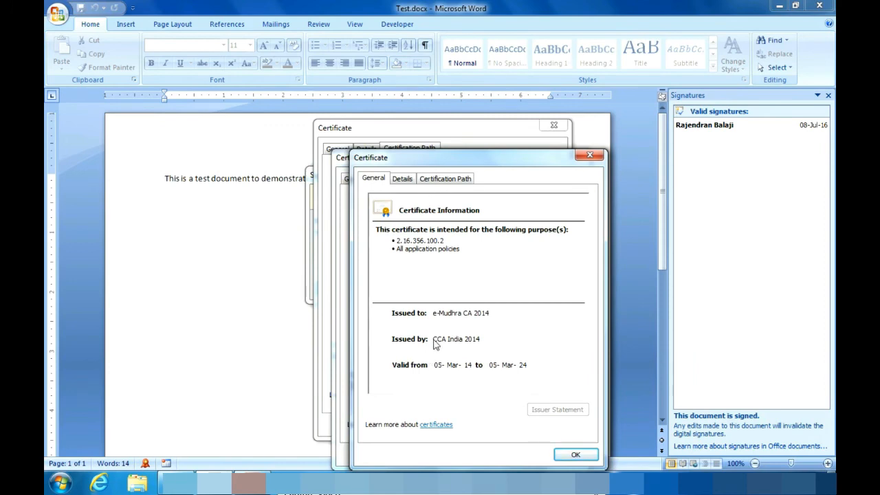
- Show the e-Mudhra CA 2014 certificate's RSA 2048-bit public key in its Details
{"action": "left_click", "coordinate": [403, 178]}
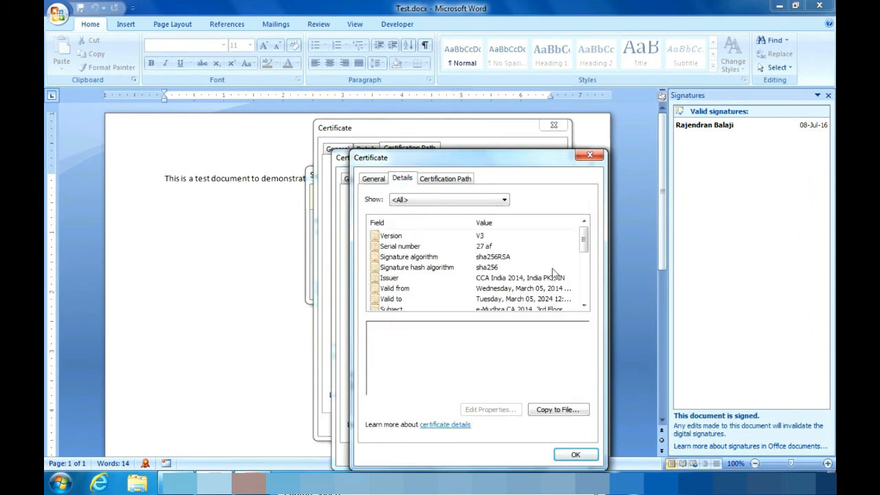
{"action": "left_click", "coordinate": [584, 294]}
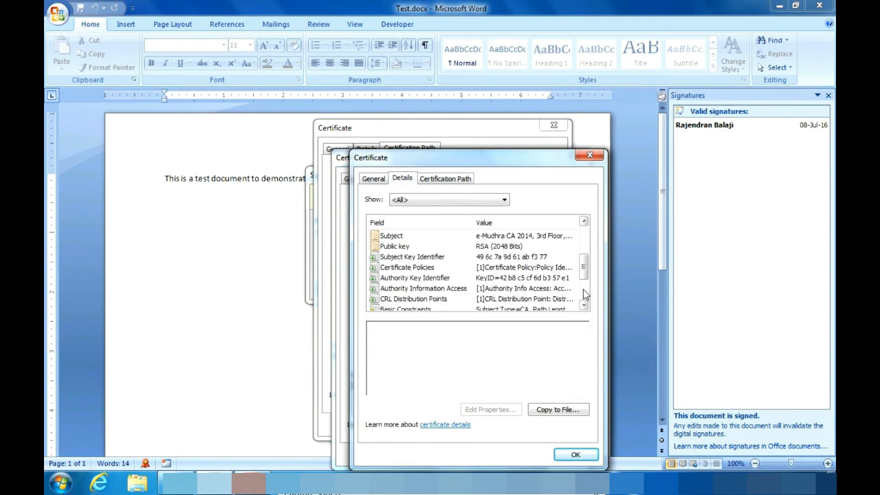
{"action": "left_click", "coordinate": [517, 248]}
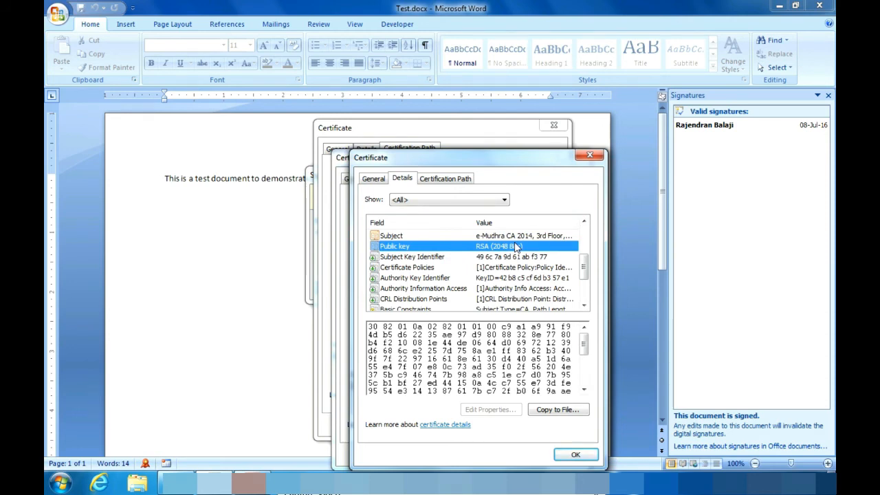
- From its certification path, open the CCA India 2014 root certificate
{"action": "left_click", "coordinate": [449, 182]}
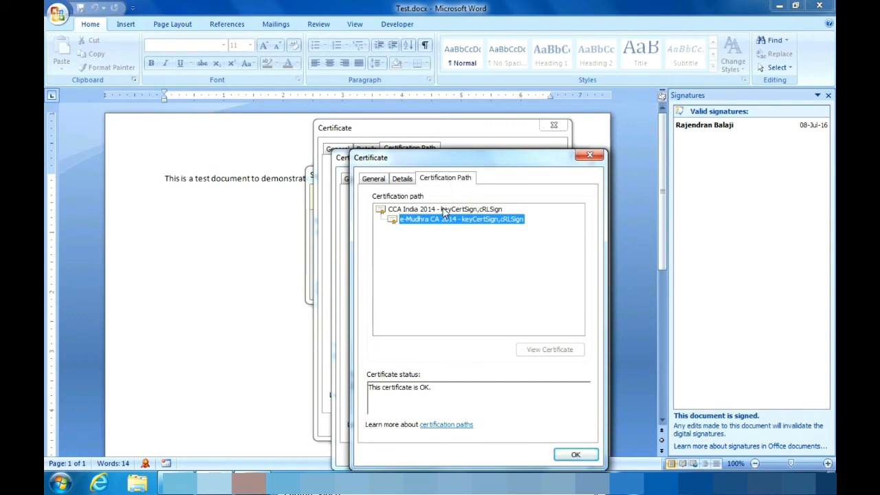
{"action": "left_click", "coordinate": [442, 208]}
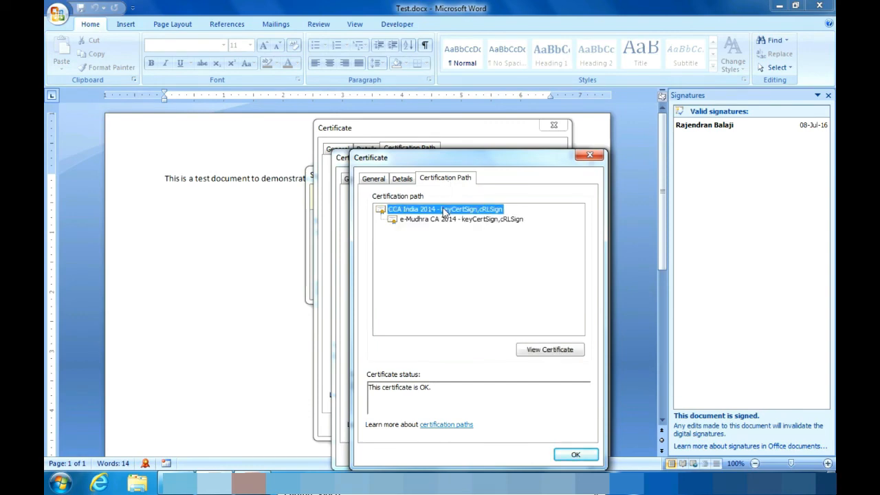
{"action": "left_click", "coordinate": [546, 351]}
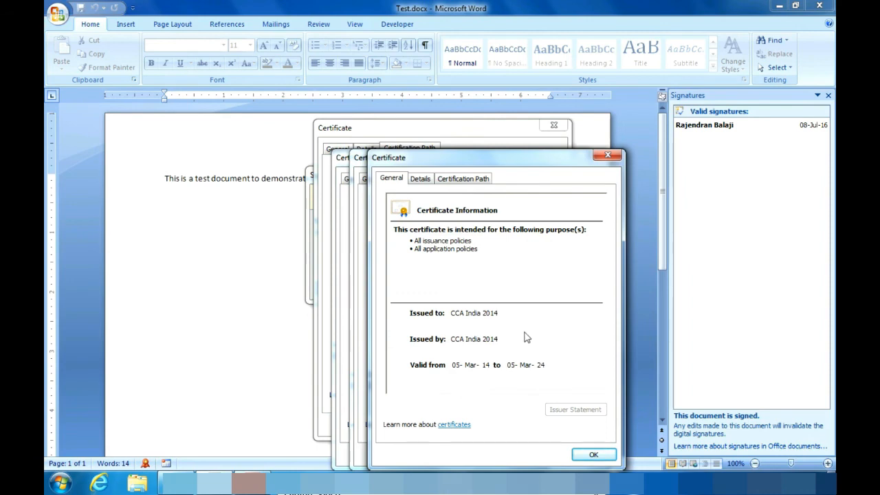
- Check the CCA India 2014 root's public key and its single-level OK path, then close it
{"action": "left_click", "coordinate": [420, 179]}
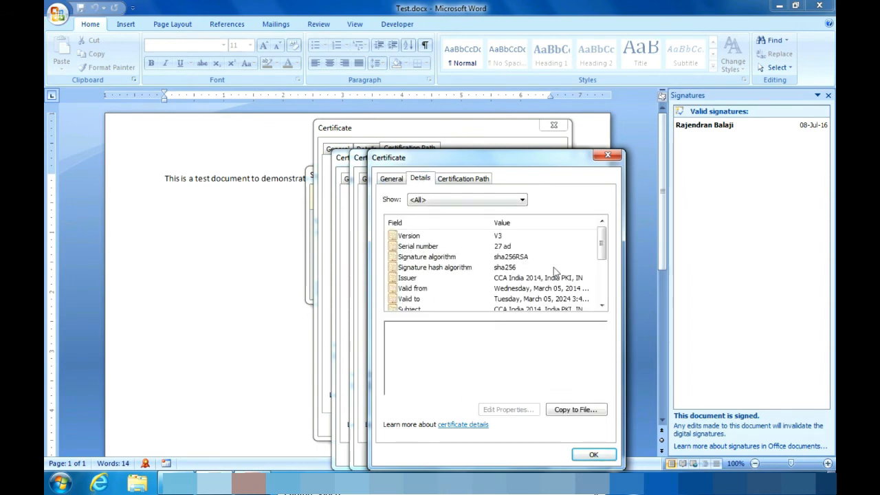
{"action": "scroll", "coordinate": [608, 293], "scroll_direction": "down", "scroll_amount": 3}
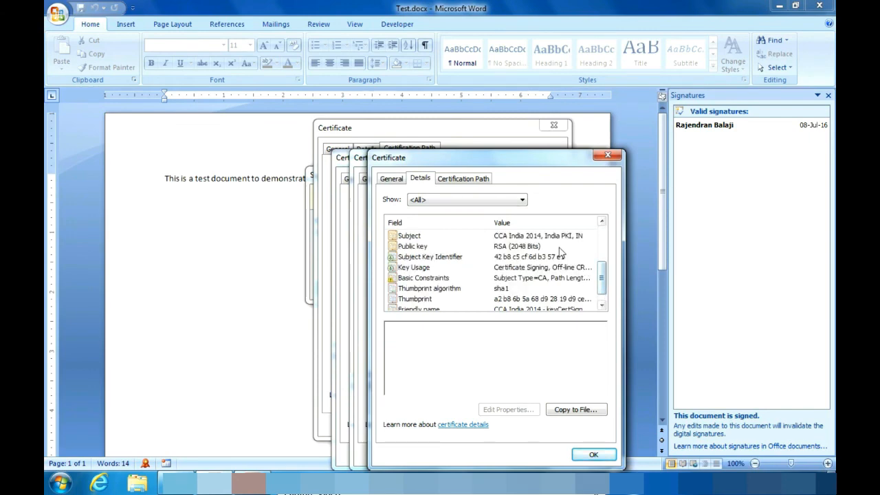
{"action": "left_click", "coordinate": [539, 246]}
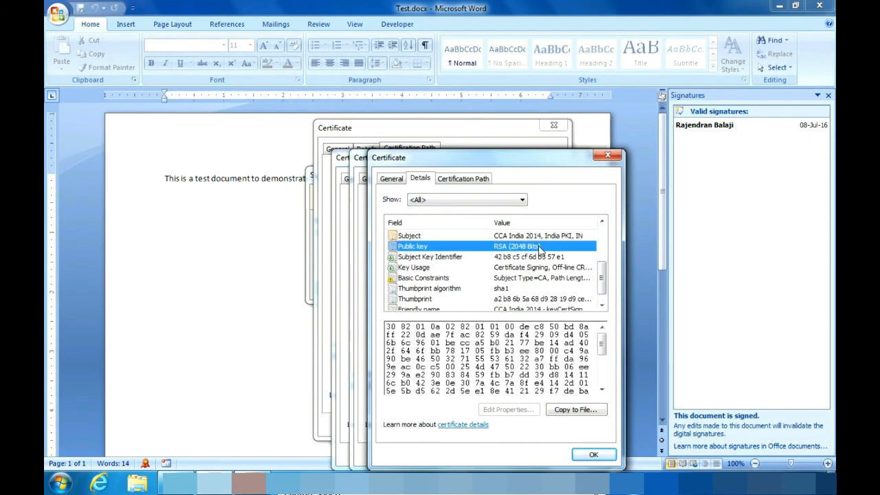
{"action": "left_click", "coordinate": [455, 180]}
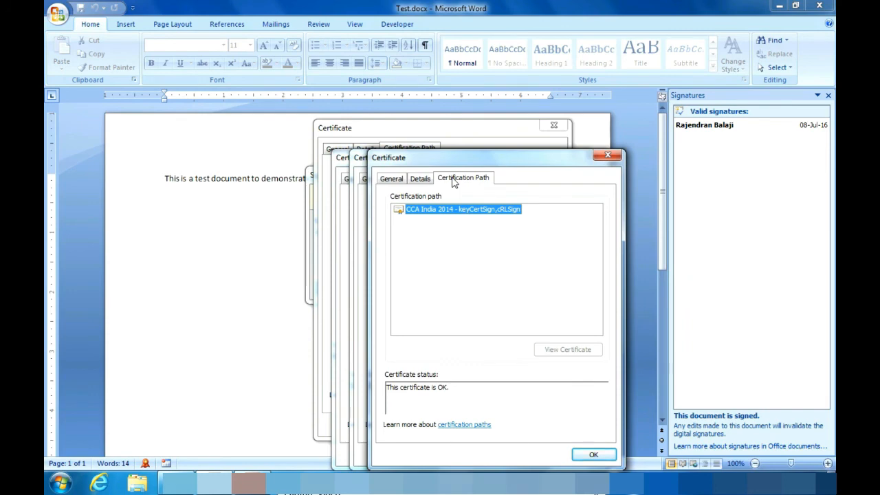
{"action": "left_click", "coordinate": [594, 458]}
- Close the three certificate dialogs and Signature Details, then confirm Backspace can't edit the signed Test.docx
{"action": "left_click", "coordinate": [585, 455]}
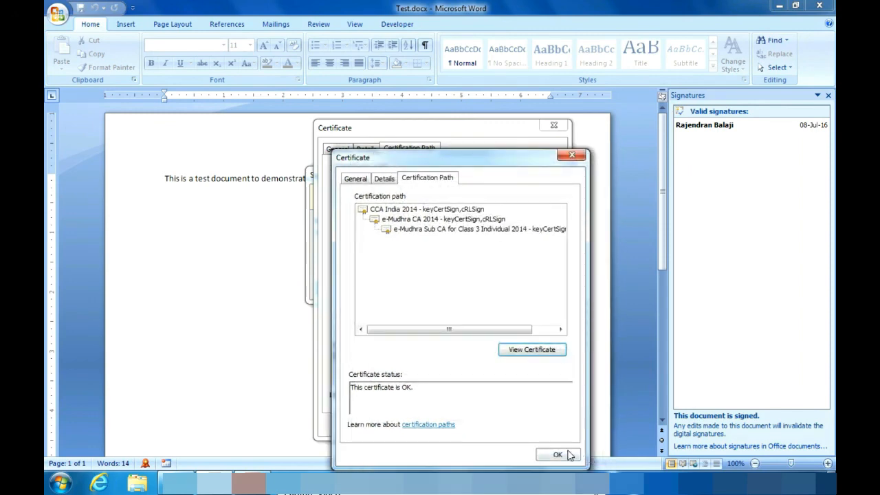
{"action": "left_click", "coordinate": [559, 455]}
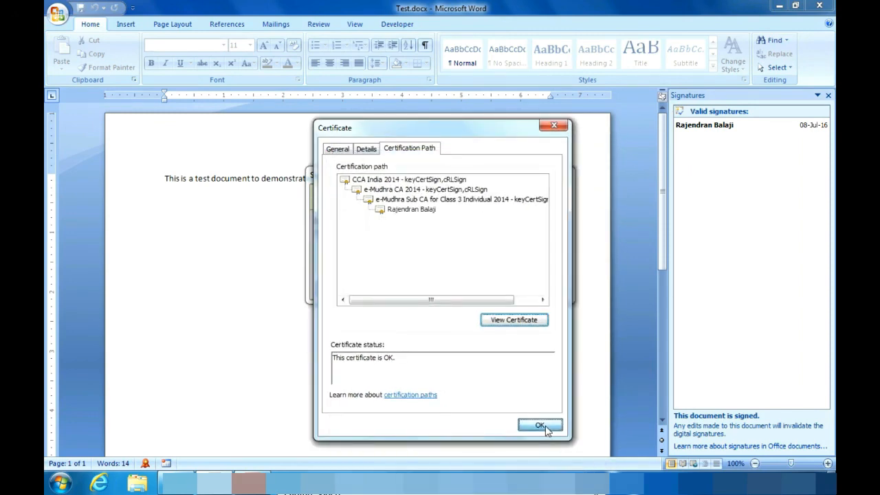
{"action": "left_click", "coordinate": [541, 426]}
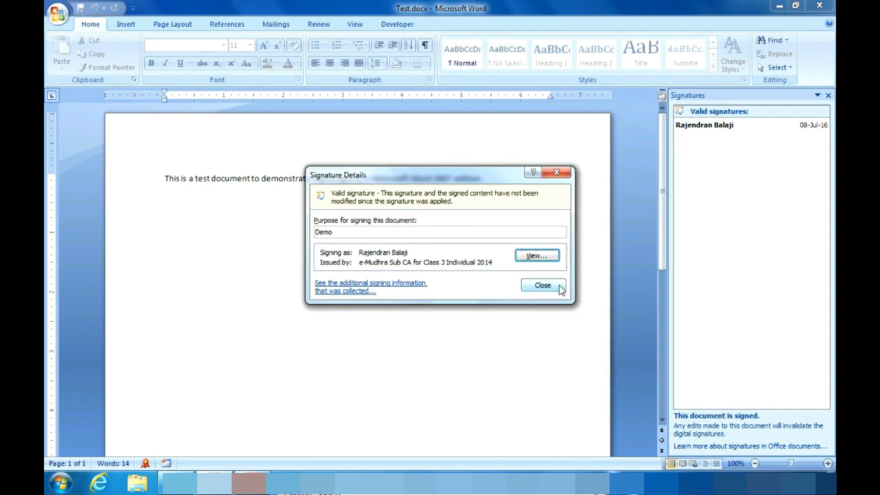
{"action": "left_click", "coordinate": [559, 287]}
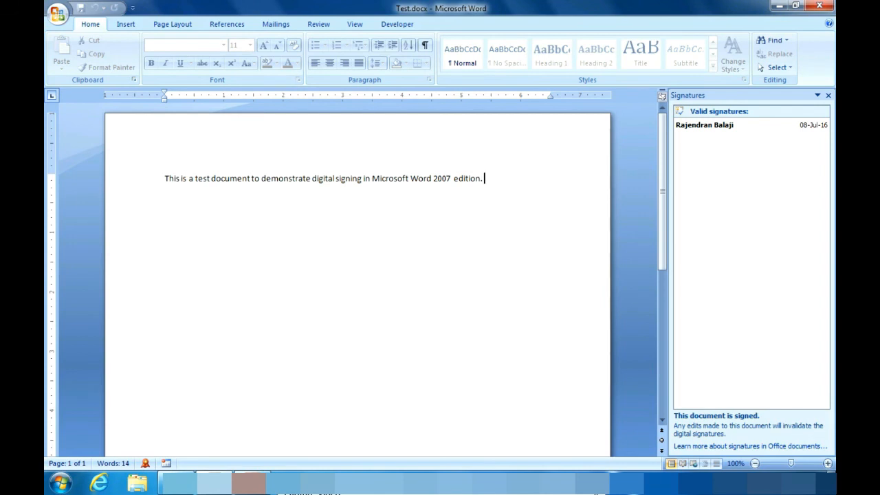
{"action": "key", "text": "BackSpace"}
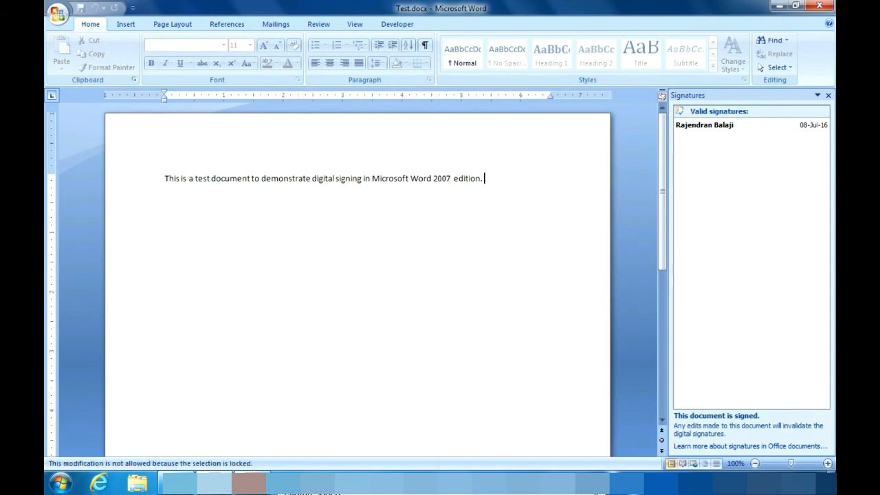